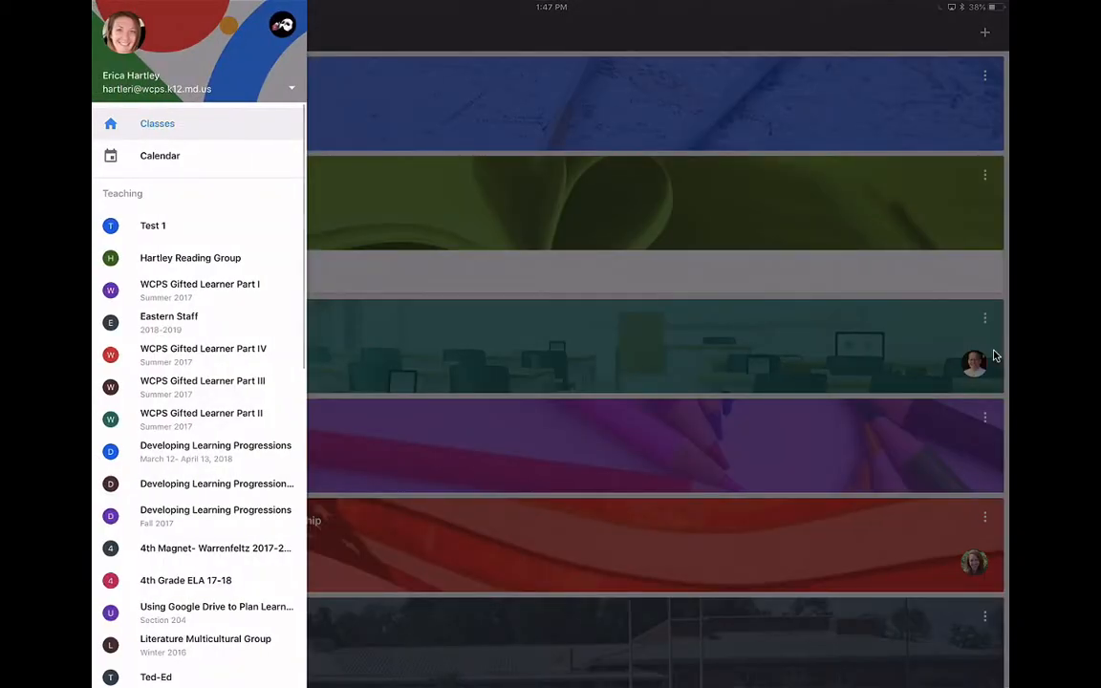
Close the side navigation, review the class cards, and open a class from the list
left_click(994, 355)
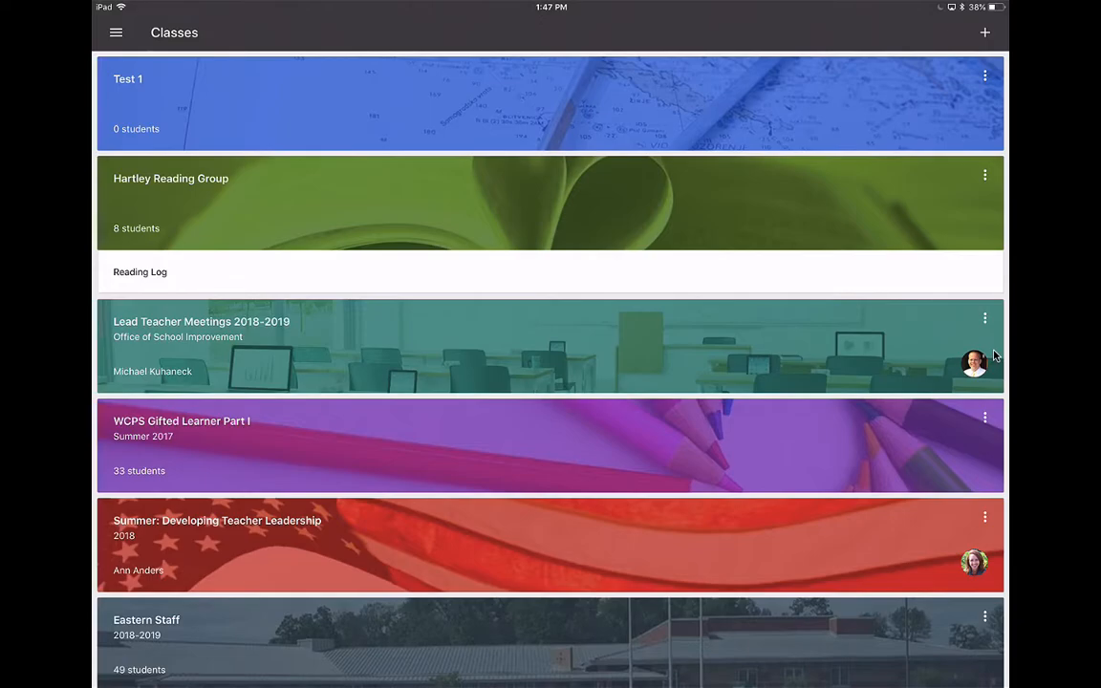
scroll(993, 356, "down", 6)
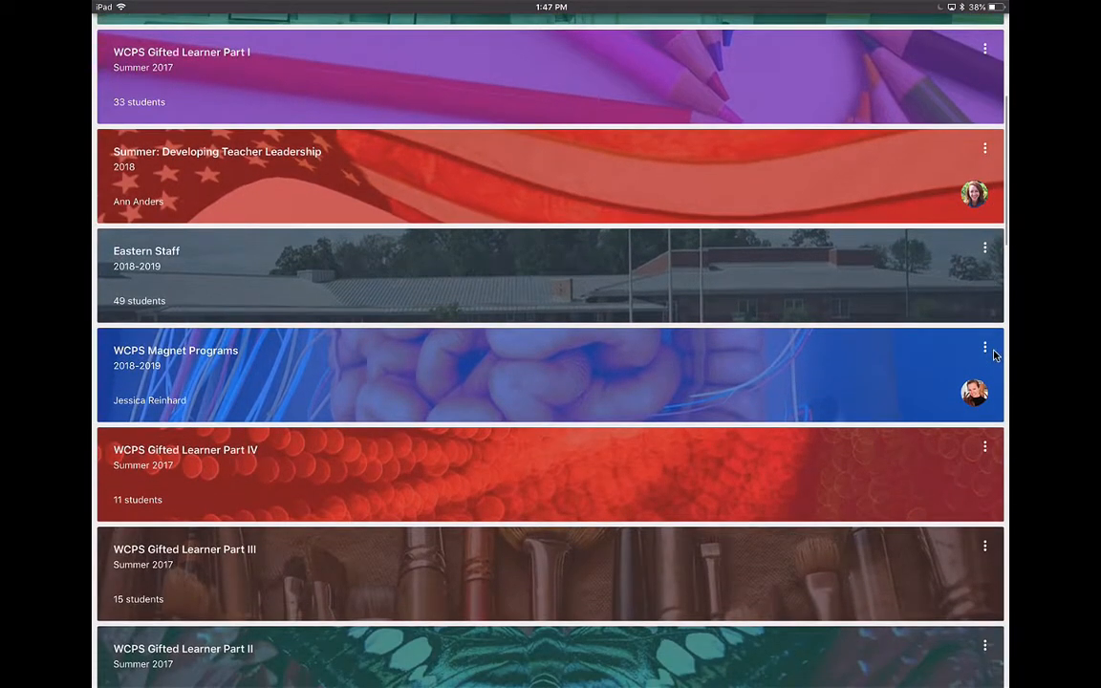
scroll(994, 355, "up", 8)
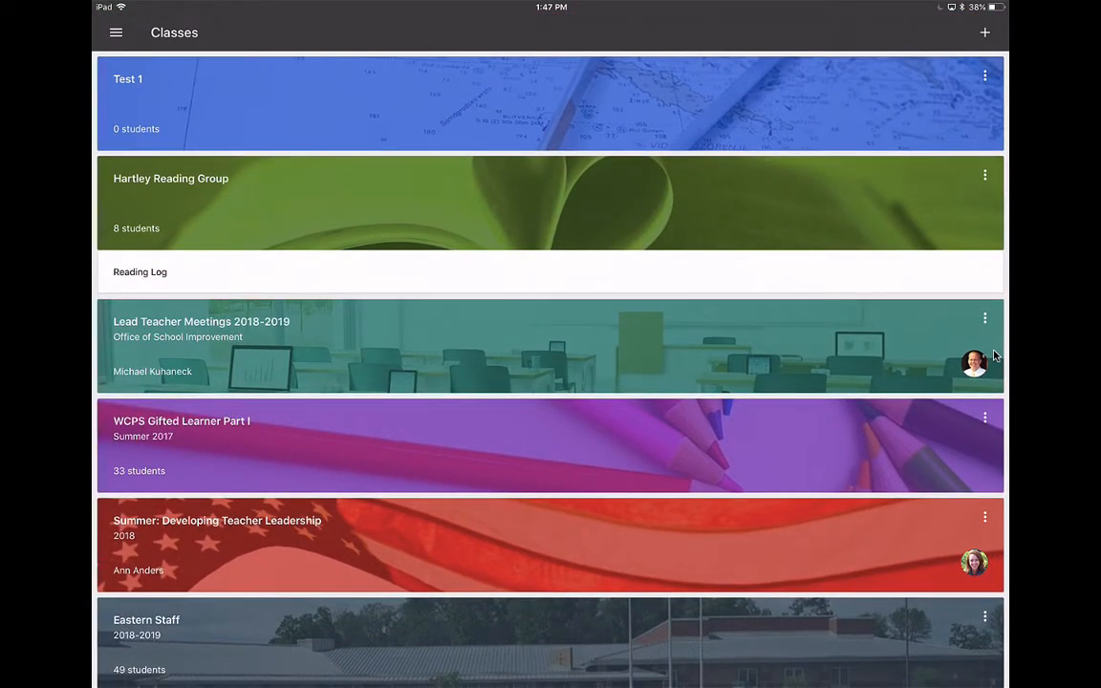
scroll(994, 355, "down", 6)
scroll(993, 355, "down", 3)
scroll(993, 356, "down", 3)
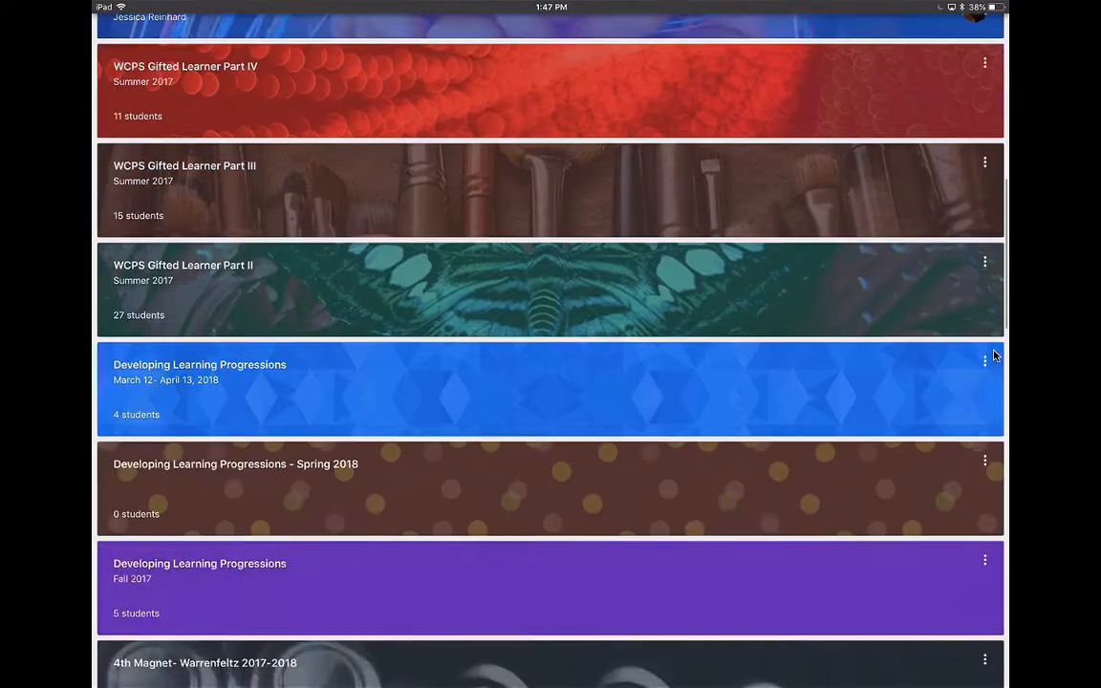
scroll(994, 356, "down", 2)
scroll(993, 355, "down", 2)
scroll(994, 356, "down", 4)
scroll(994, 355, "down", 2)
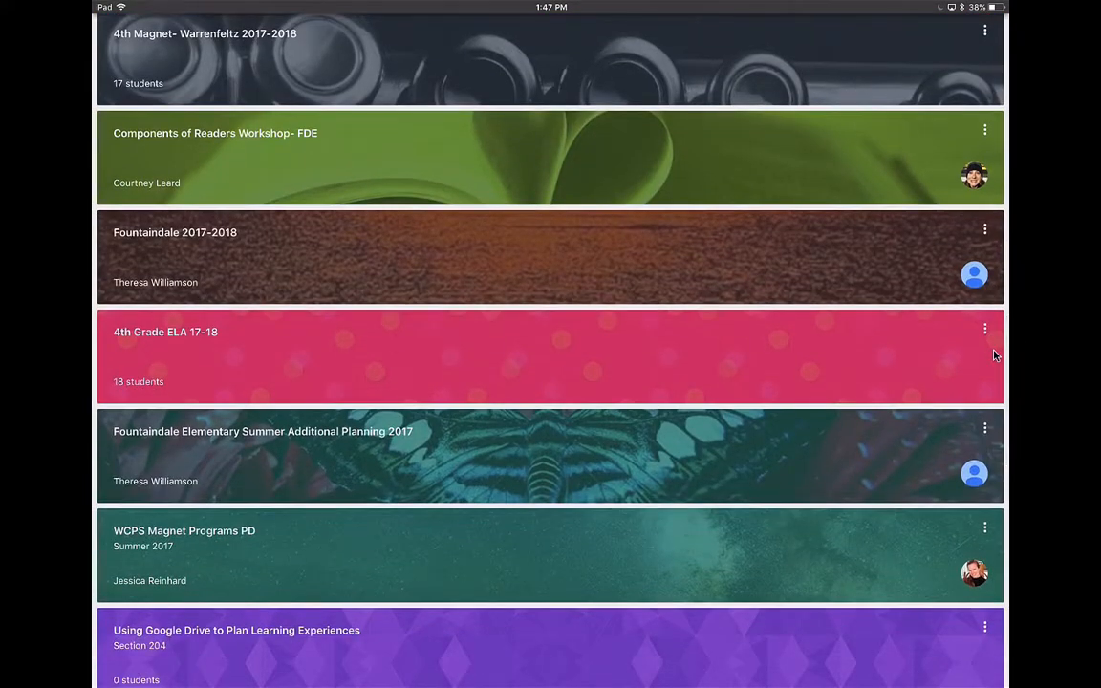
left_click(994, 356)
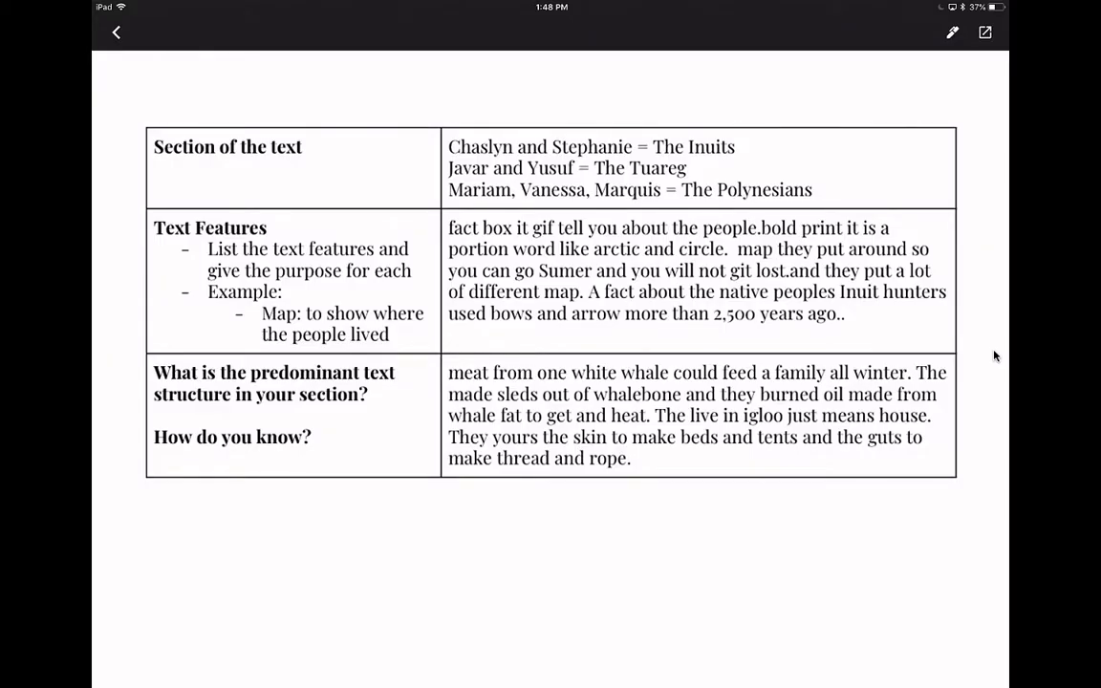
scroll(994, 355, "down", 1)
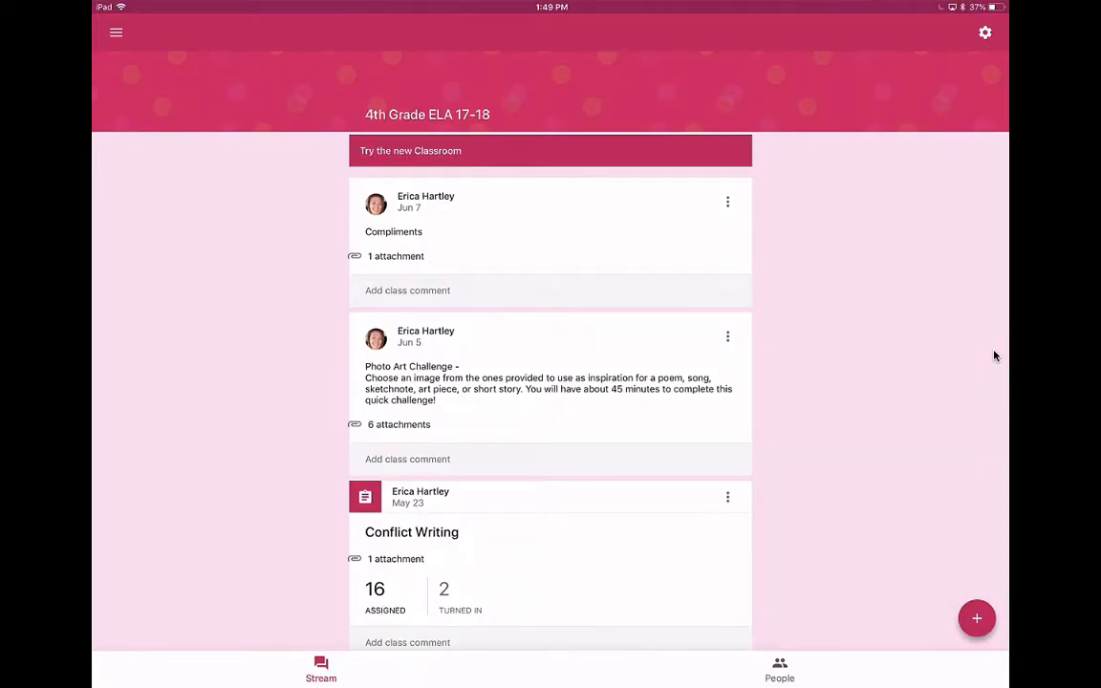
scroll(995, 355, "down", 5)
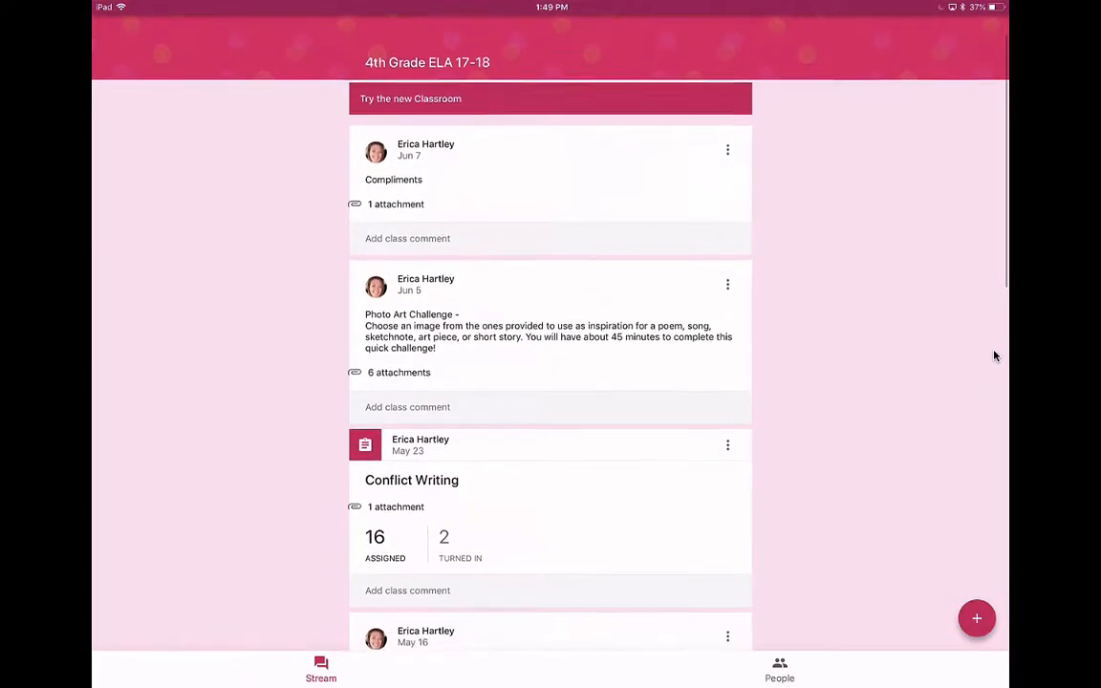
scroll(995, 355, "down", 5)
scroll(995, 355, "down", 5)
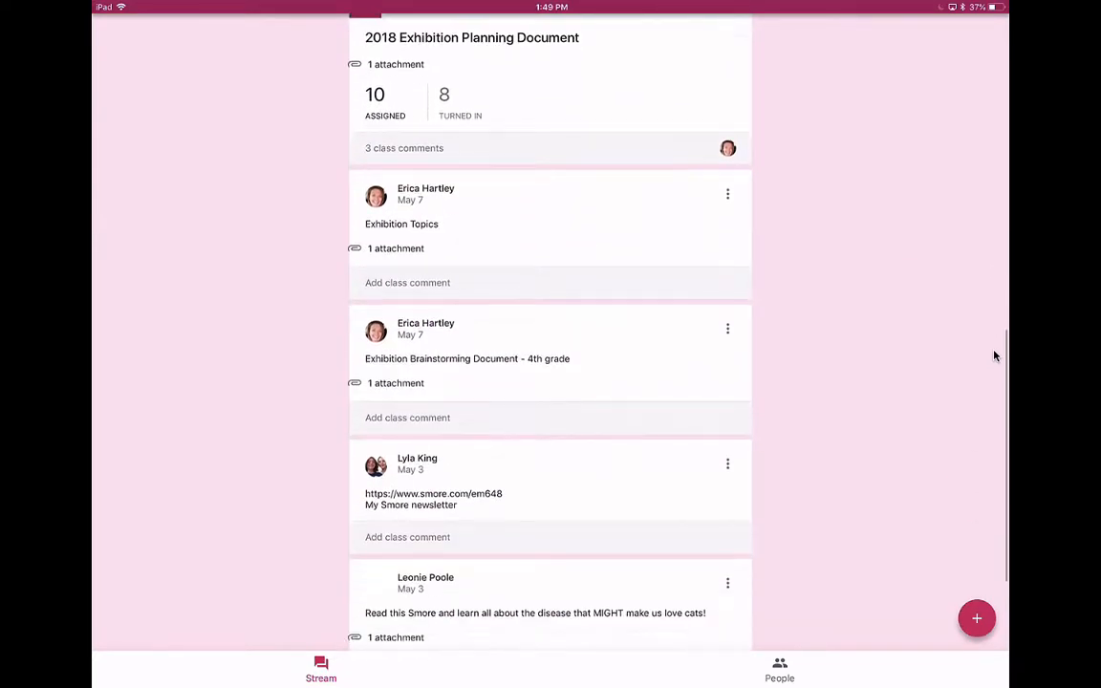
scroll(995, 355, "down", 3)
scroll(994, 355, "down", 3)
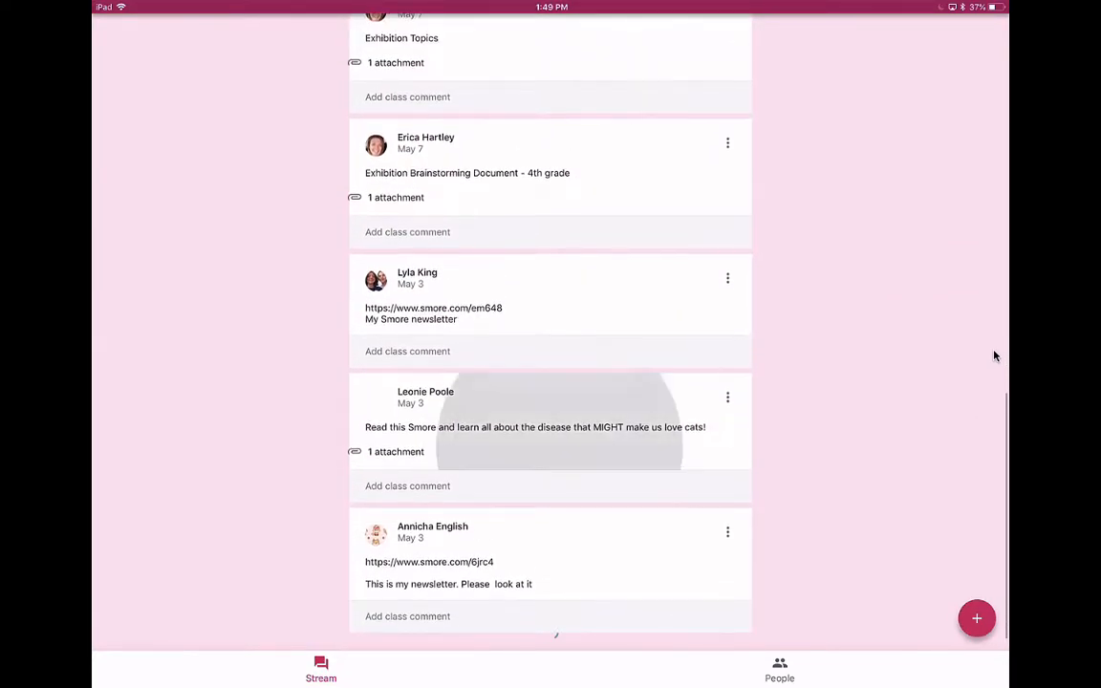
scroll(995, 356, "down", 3)
scroll(994, 355, "down", 3)
scroll(995, 355, "down", 4)
scroll(994, 355, "down", 4)
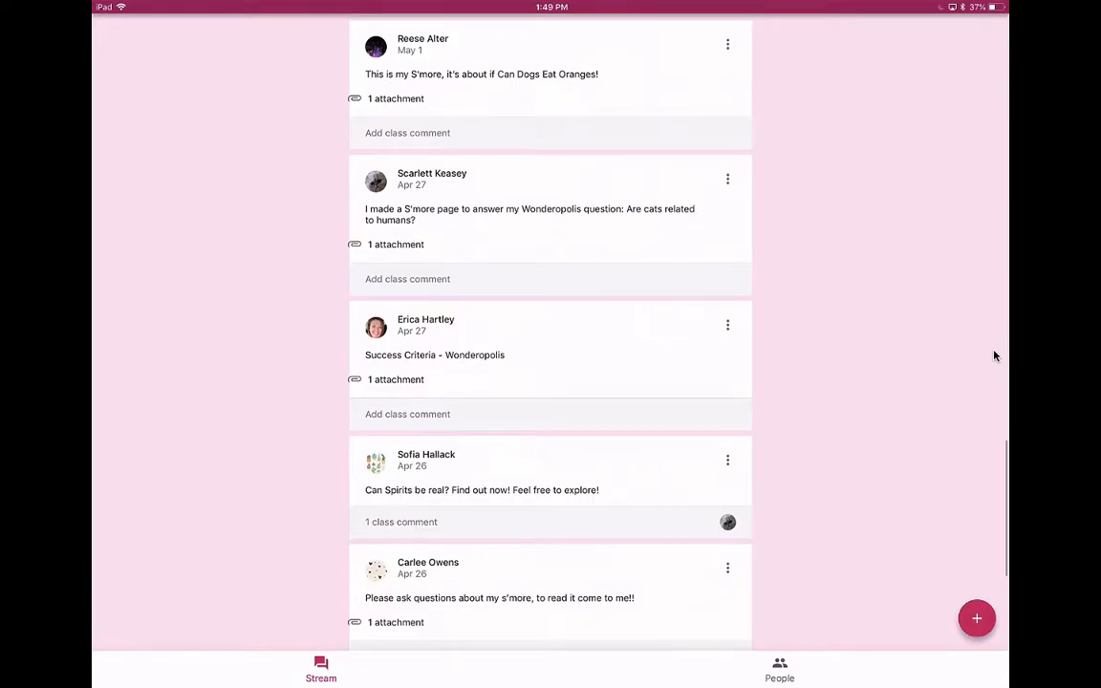
scroll(994, 355, "down", 3)
scroll(994, 355, "down", 3)
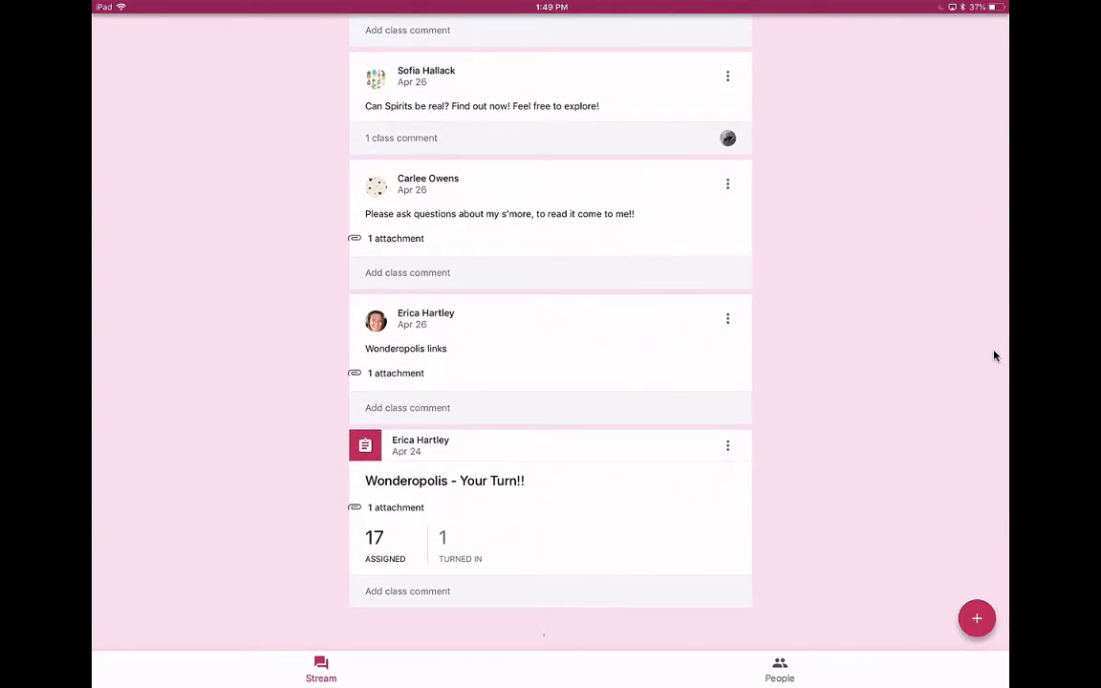
scroll(995, 355, "down", 4)
scroll(994, 356, "down", 4)
scroll(995, 356, "down", 3)
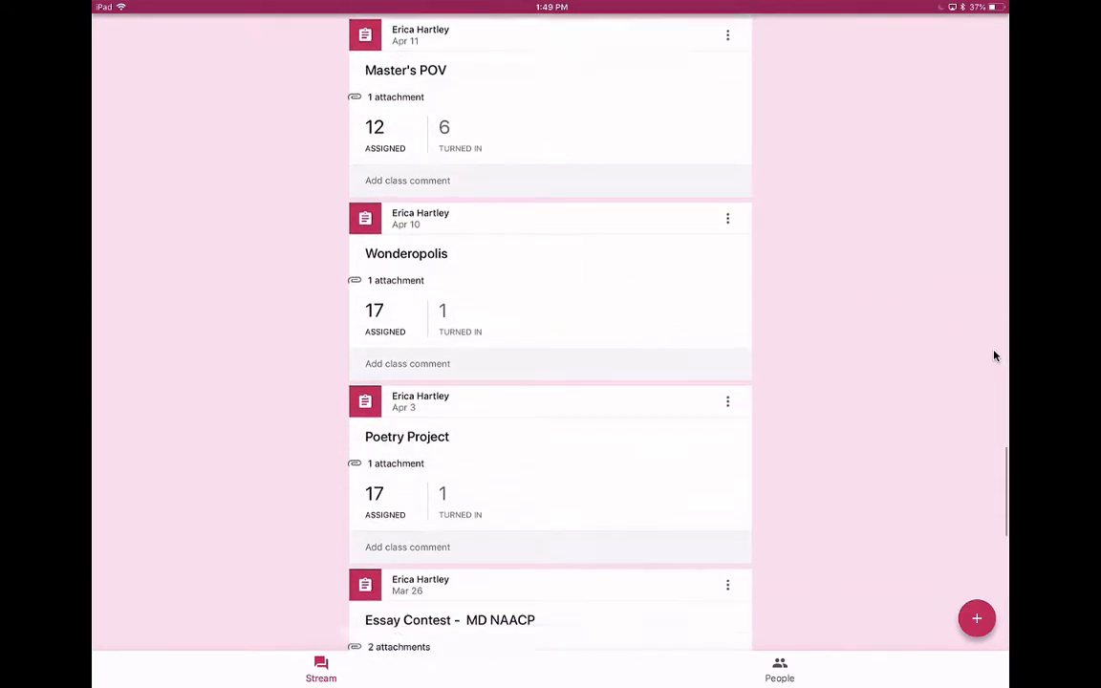
scroll(995, 355, "down", 4)
scroll(994, 356, "down", 3)
scroll(995, 355, "down", 4)
scroll(995, 355, "down", 3)
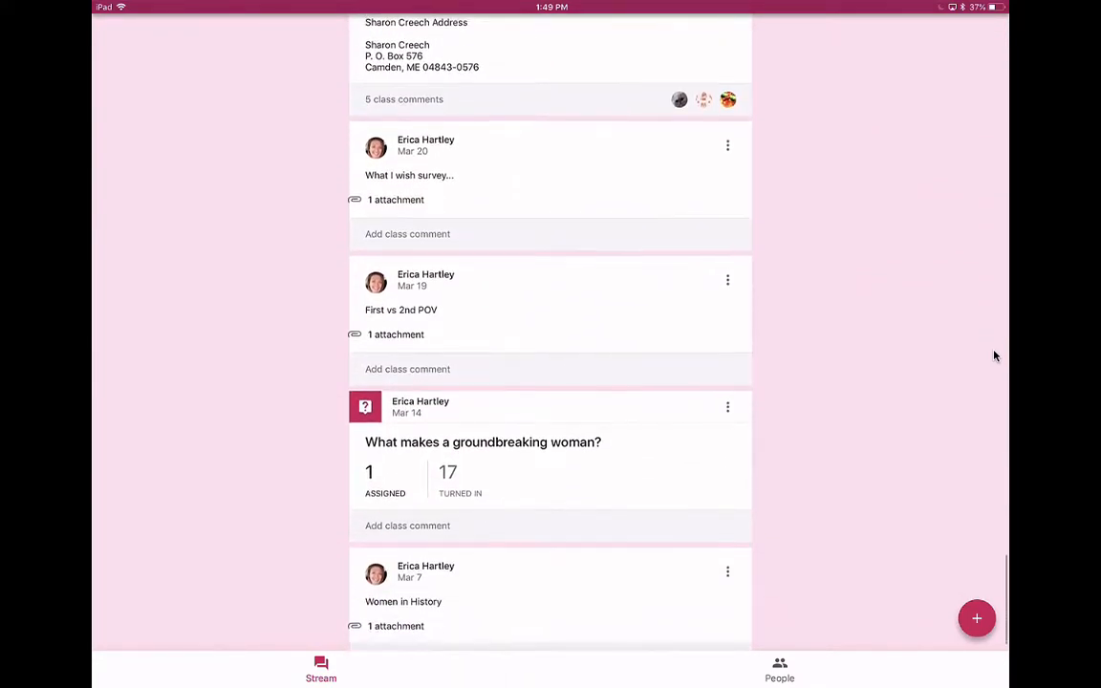
scroll(994, 355, "down", 3)
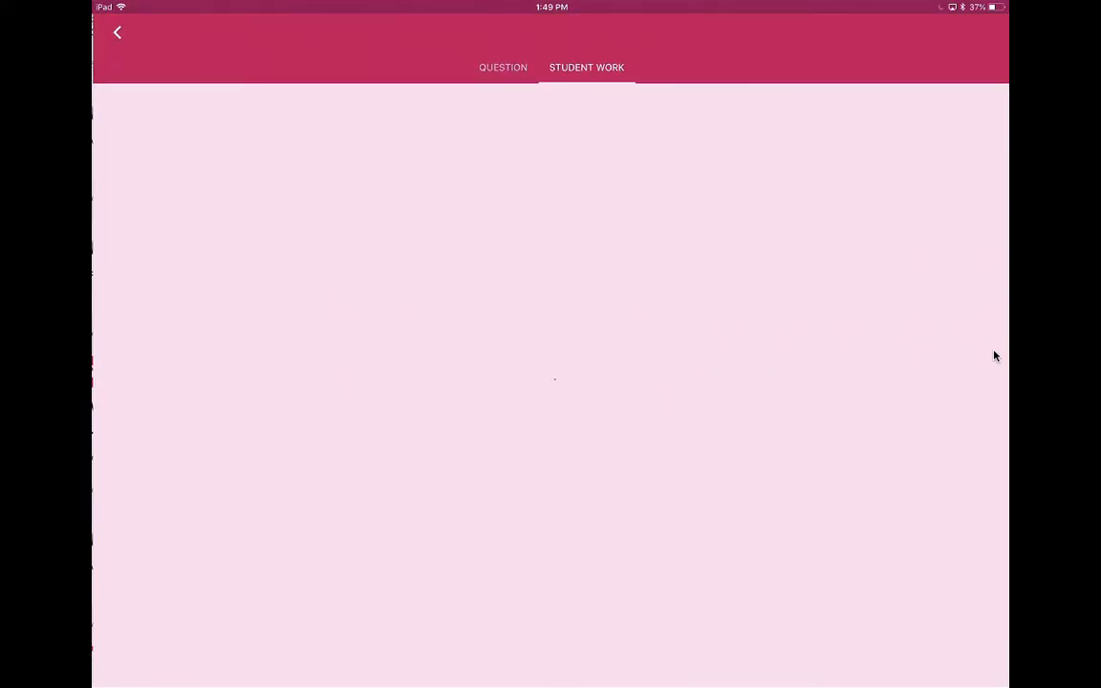